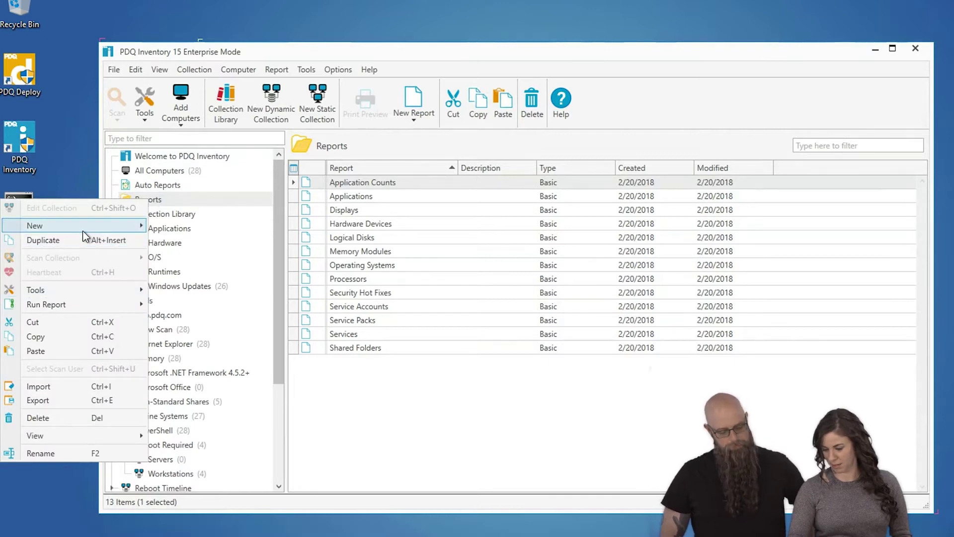
- Create a report folder named SQL under Reports
{"action": "mouse_move", "coordinate": [96, 229]}
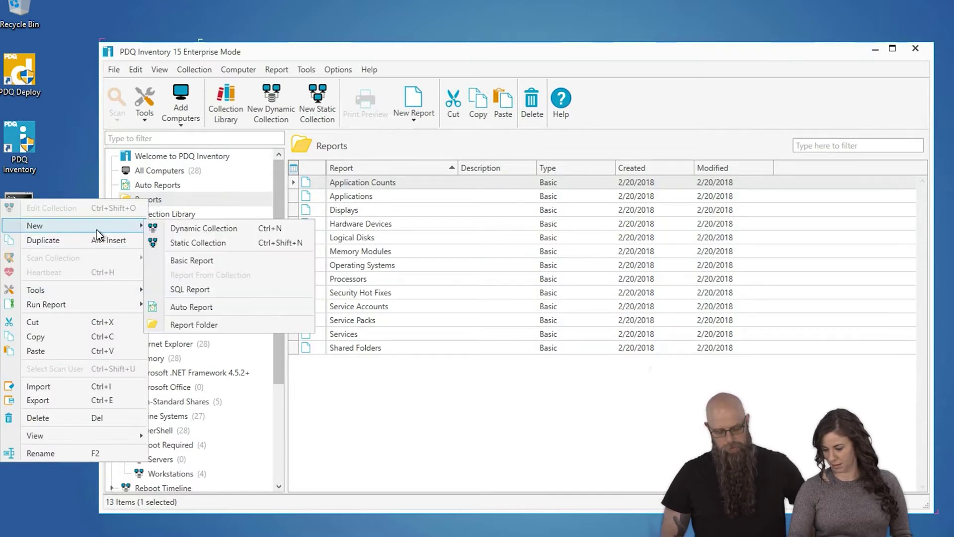
{"action": "left_click", "coordinate": [188, 326]}
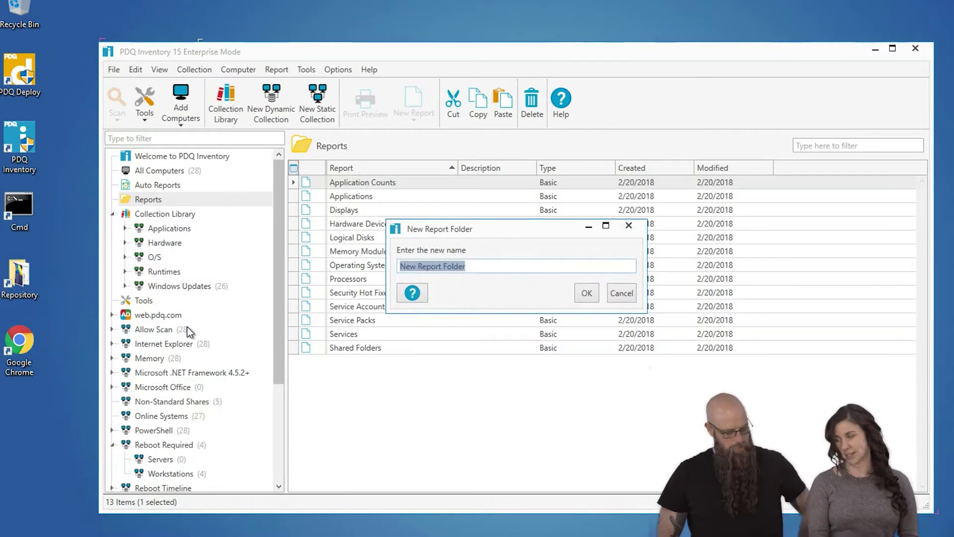
{"action": "type", "text": "SQL"}
{"action": "key", "text": "Return"}
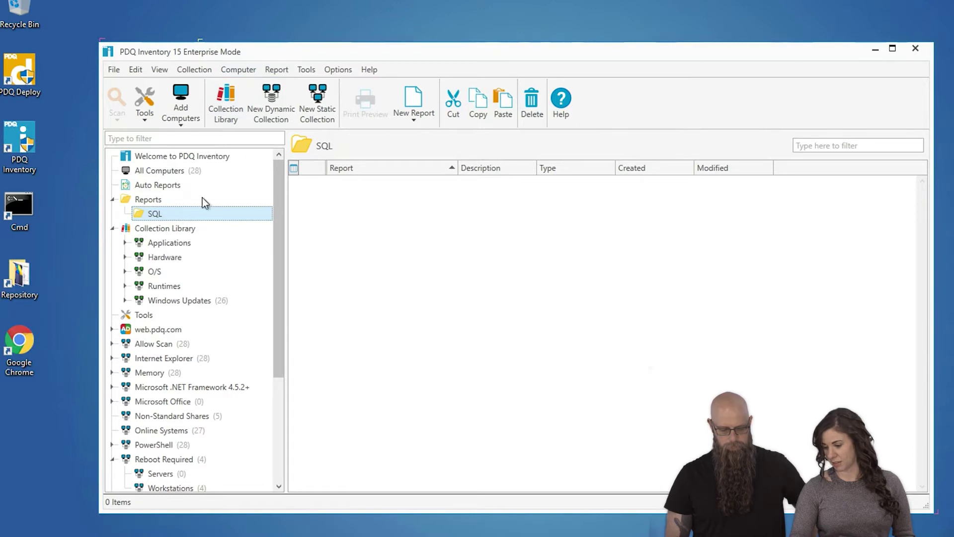
- Create a new SQL report in the SQL folder
{"action": "left_click", "coordinate": [268, 73]}
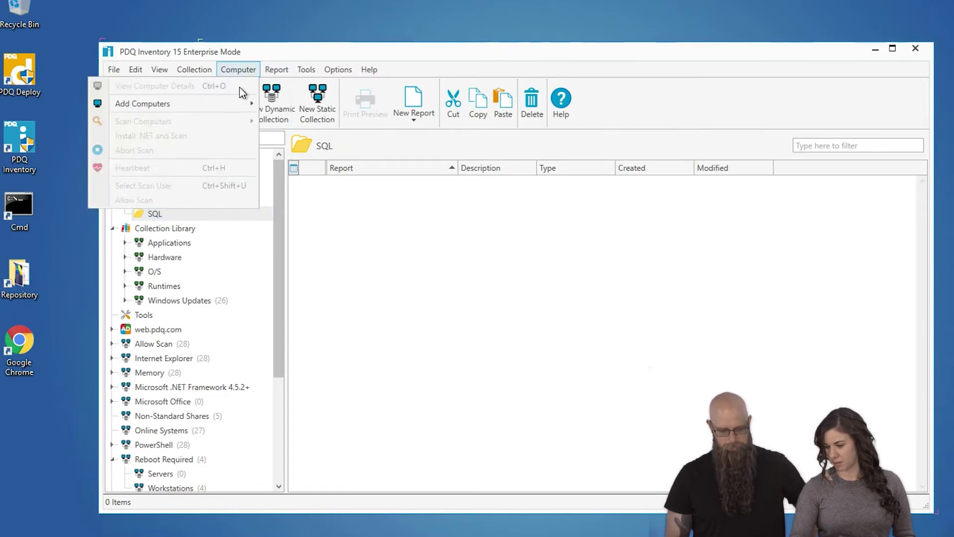
{"action": "mouse_move", "coordinate": [273, 92]}
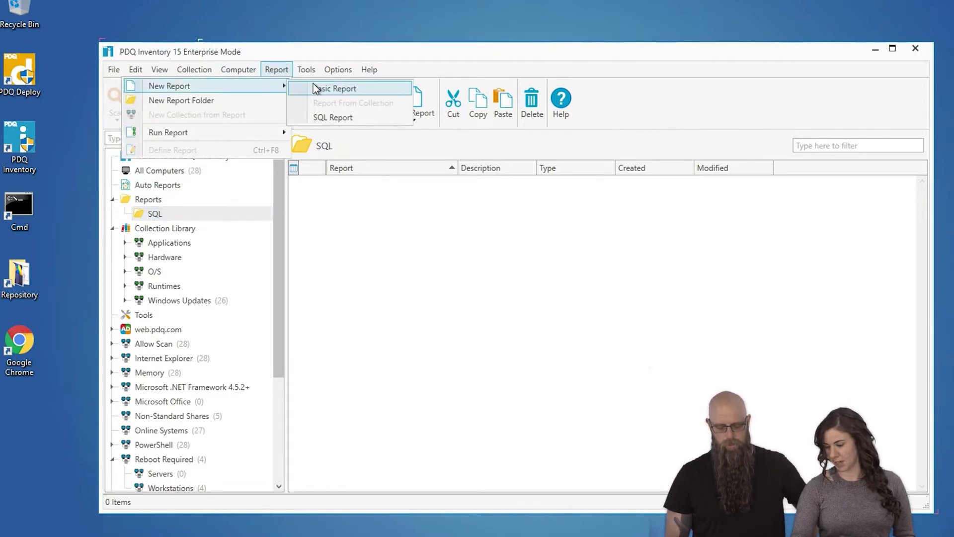
{"action": "left_click", "coordinate": [344, 118]}
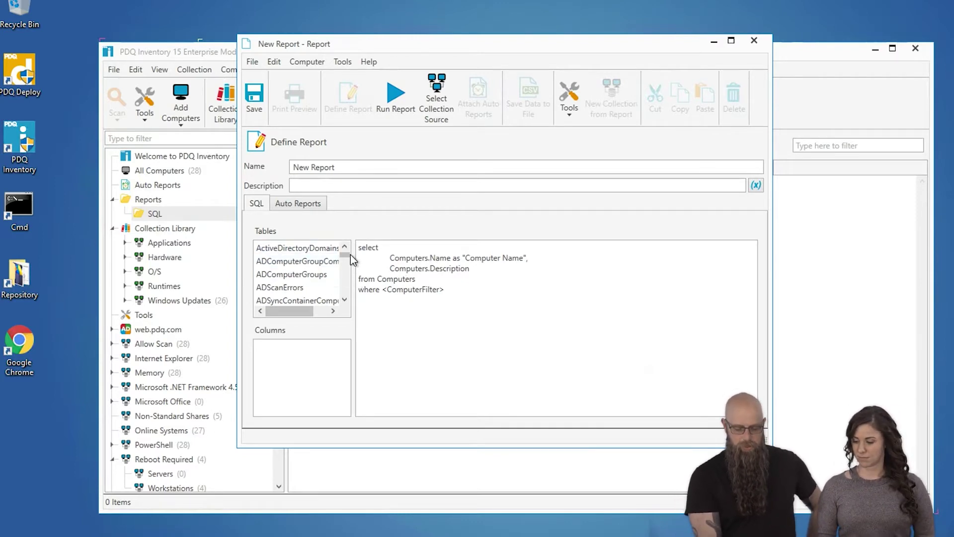
- List the columns of the Computers table and run the report with its default query
{"action": "left_click_drag", "start_coordinate": [350, 254], "coordinate": [350, 263]}
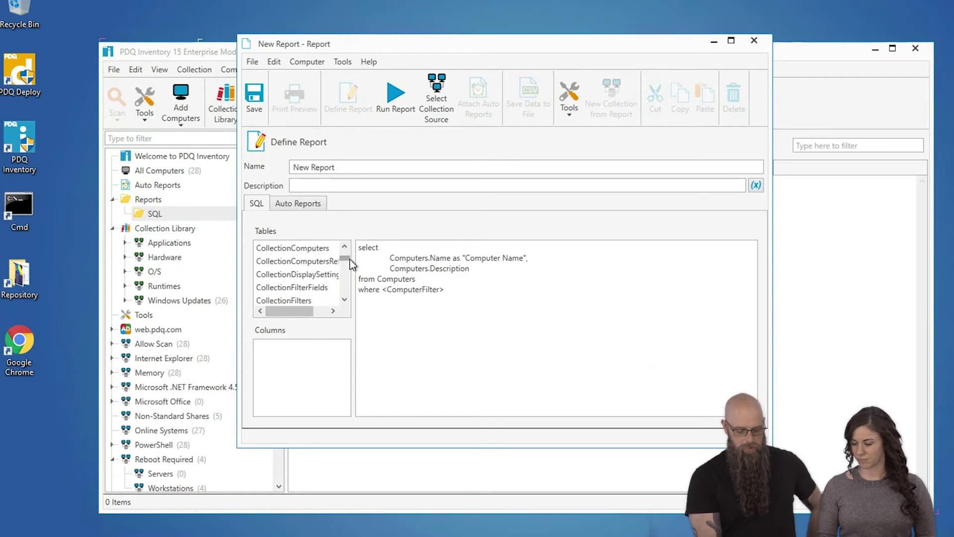
{"action": "scroll", "coordinate": [277, 273], "scroll_direction": "down", "scroll_amount": 1}
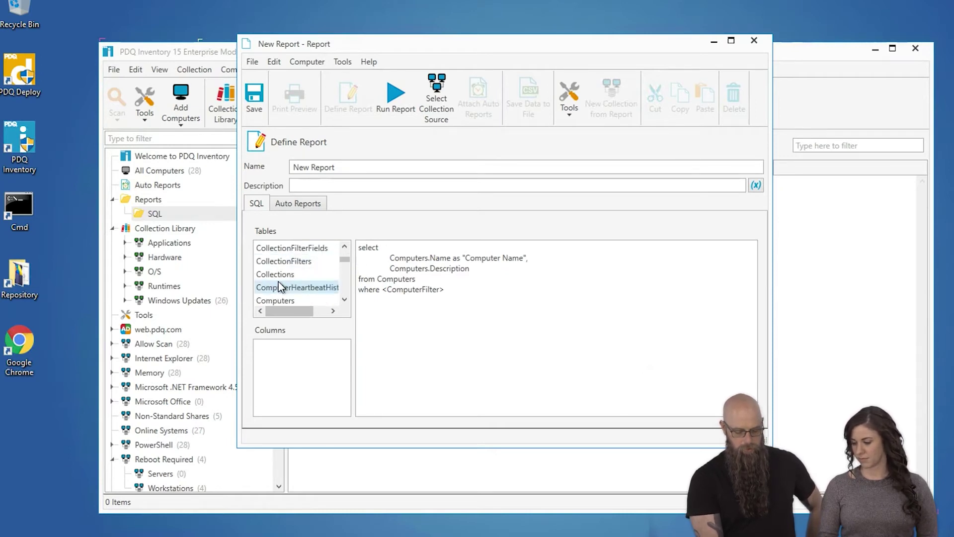
{"action": "left_click", "coordinate": [277, 300]}
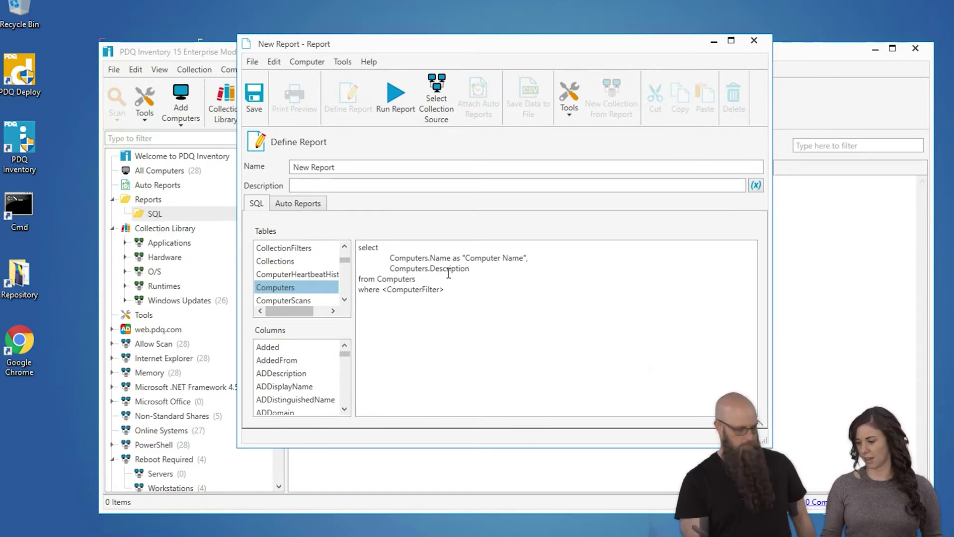
{"action": "left_click", "coordinate": [398, 102]}
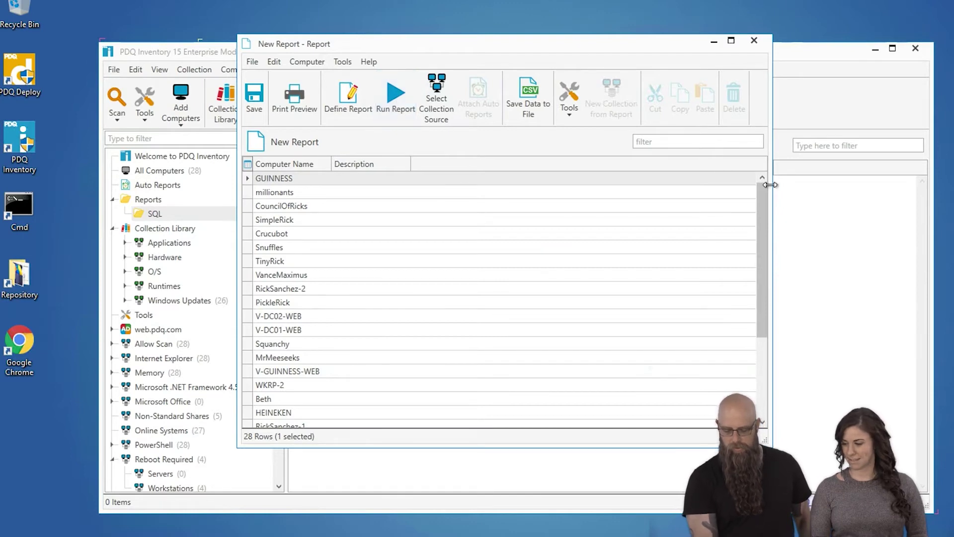
{"action": "mouse_move", "coordinate": [762, 203]}
{"action": "left_mouse_down"}
{"action": "mouse_move", "coordinate": [752, 267]}
{"action": "mouse_move", "coordinate": [755, 192]}
{"action": "left_mouse_up"}
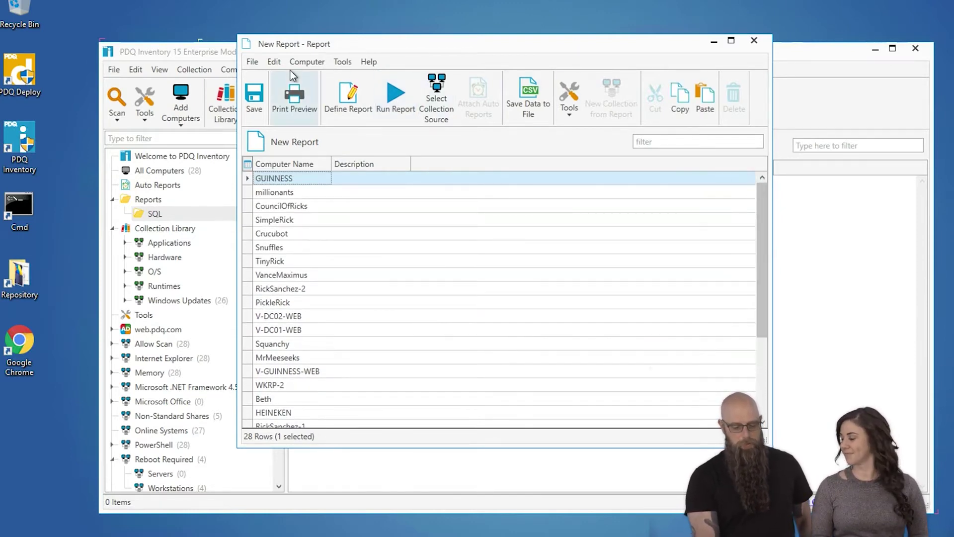
- Return to the report definition and delete Computers.Description from the select list
{"action": "left_click", "coordinate": [343, 109]}
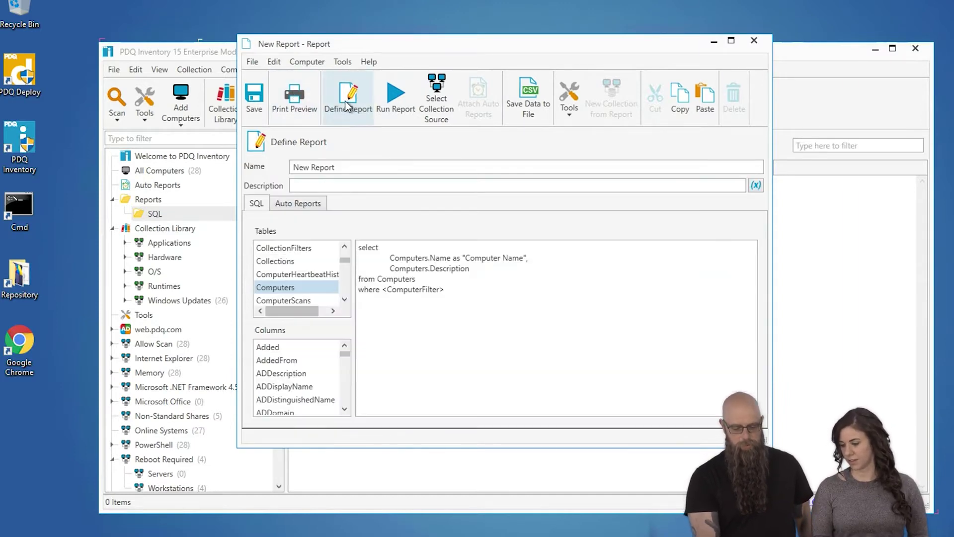
{"action": "left_click", "coordinate": [480, 269]}
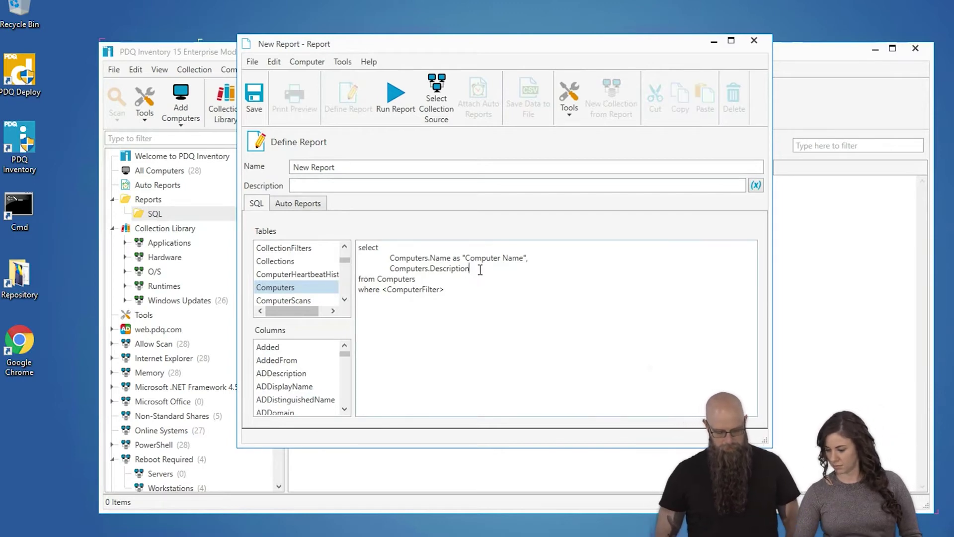
{"action": "double_click", "coordinate": [462, 271]}
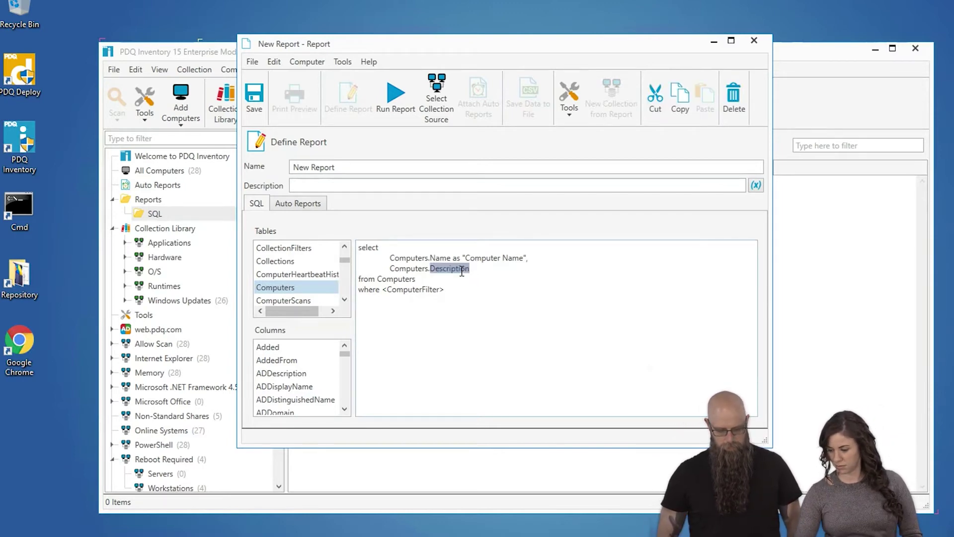
{"action": "key", "text": "BackSpace"}
{"action": "key", "text": "BackSpace"}
{"action": "key", "text": "BackSpace"}
{"action": "key", "text": "BackSpace"}
{"action": "key", "text": "BackSpace"}
{"action": "key", "text": "BackSpace"}
{"action": "key", "text": "BackSpace"}
{"action": "key", "text": "BackSpace"}
{"action": "key", "text": "BackSpace"}
{"action": "key", "text": "BackSpace"}
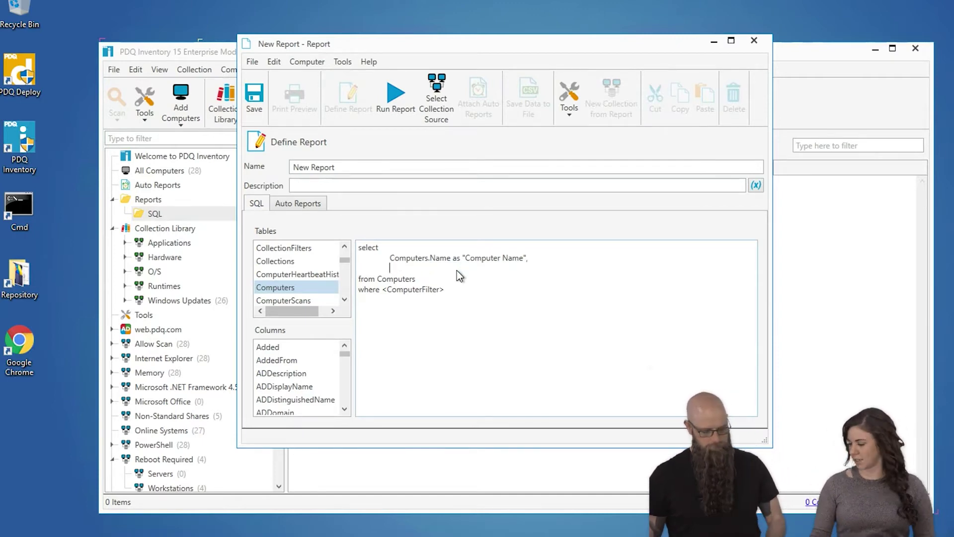
- Add the Computers table's OSName column to the query, then run the report and widen that column in the results
{"action": "scroll", "coordinate": [279, 398], "scroll_direction": "down", "scroll_amount": 5}
{"action": "scroll", "coordinate": [276, 385], "scroll_direction": "down", "scroll_amount": 10}
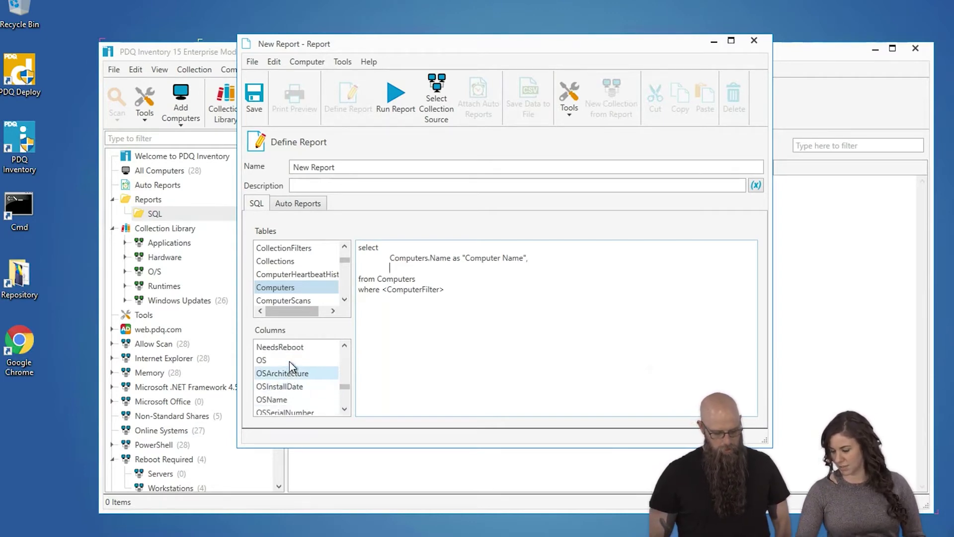
{"action": "scroll", "coordinate": [300, 381], "scroll_direction": "down", "scroll_amount": 1}
{"action": "left_click", "coordinate": [285, 361]}
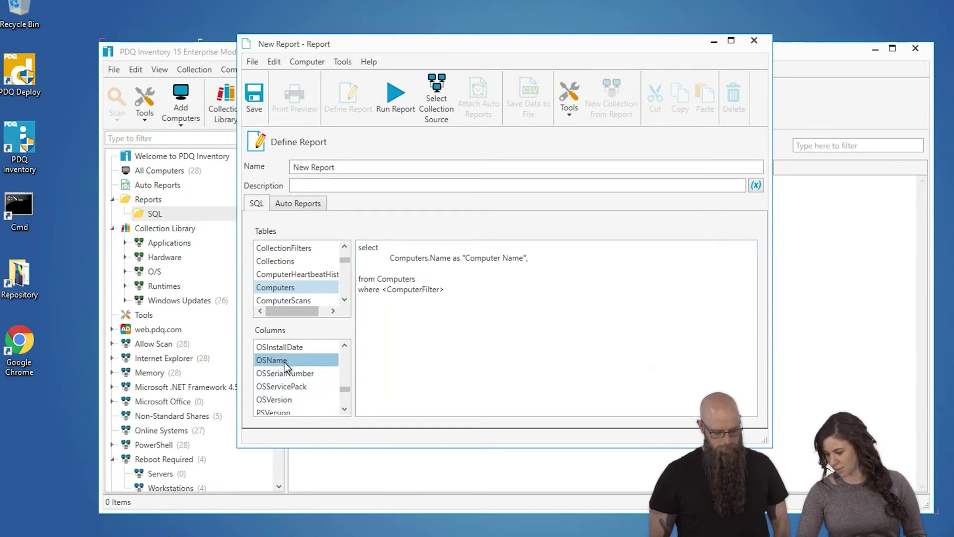
{"action": "double_click", "coordinate": [285, 362]}
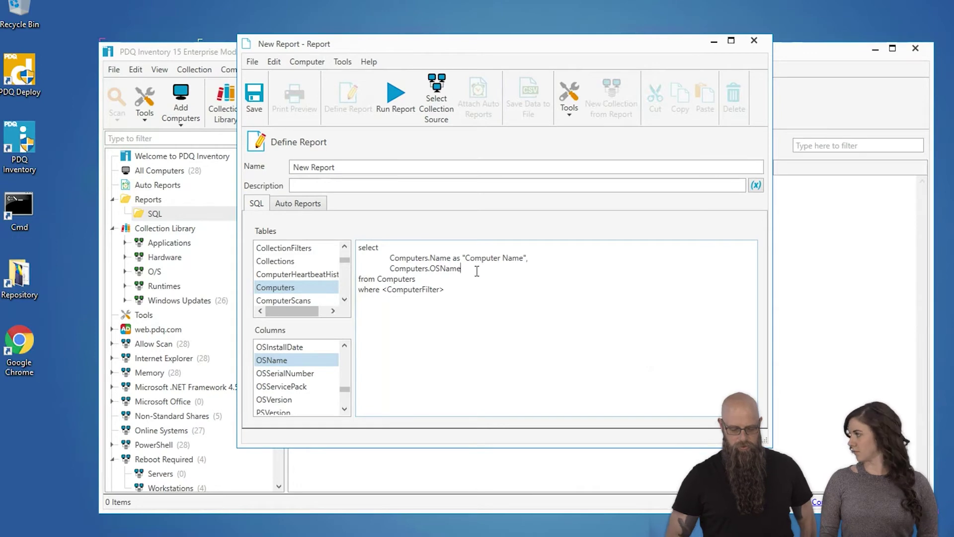
{"action": "left_click", "coordinate": [395, 99]}
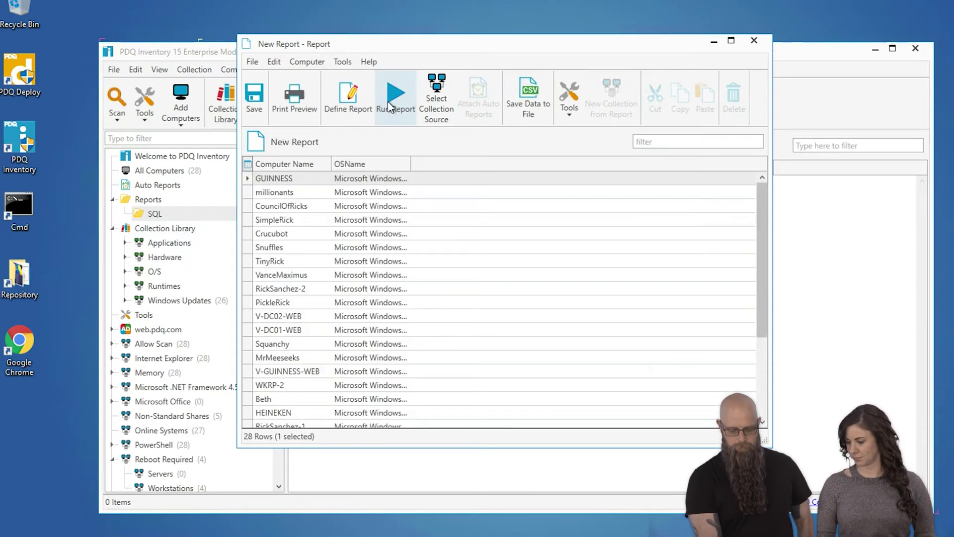
{"action": "left_click_drag", "start_coordinate": [411, 163], "coordinate": [519, 169]}
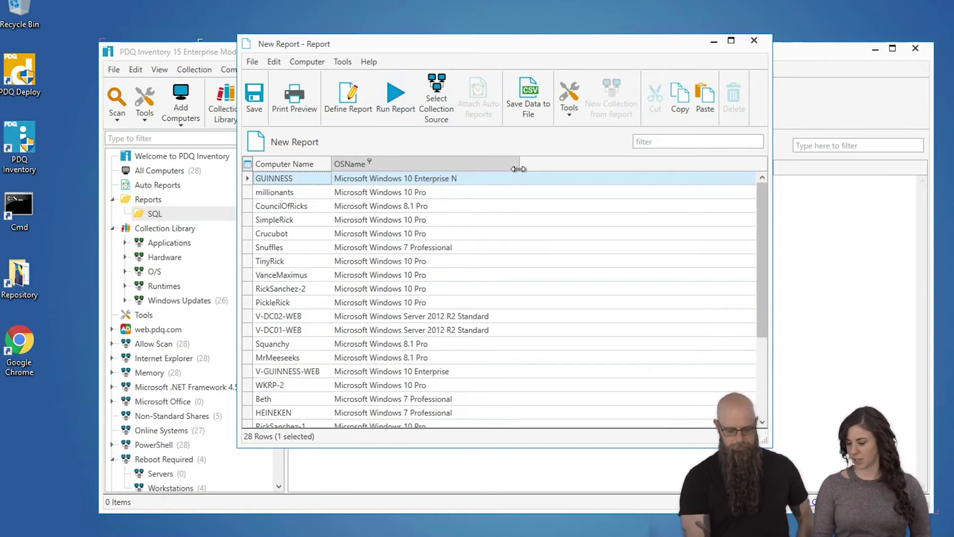
- Add a comma after Computers.OSName, insert Computers.IPAddress on a new line of the select list, and run the report
{"action": "left_click", "coordinate": [348, 98]}
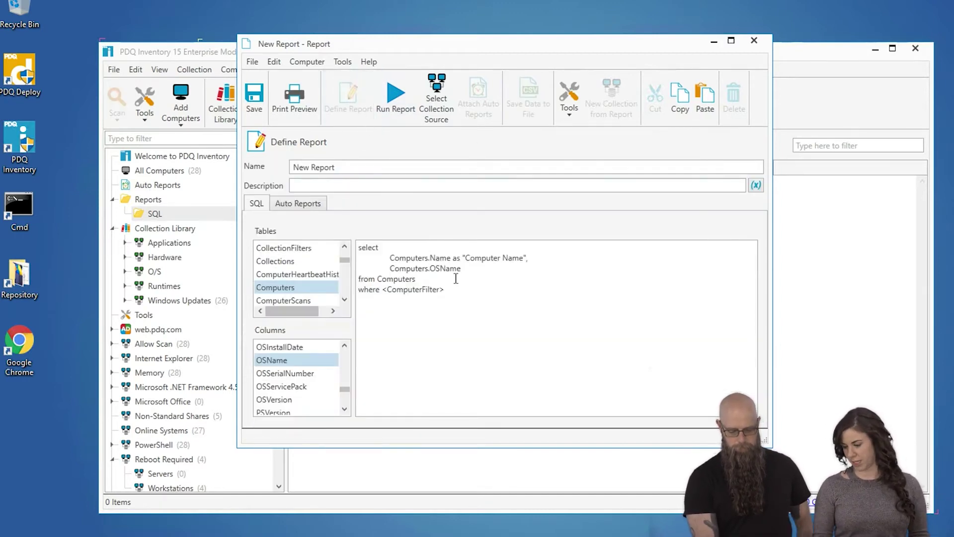
{"action": "left_click", "coordinate": [477, 268]}
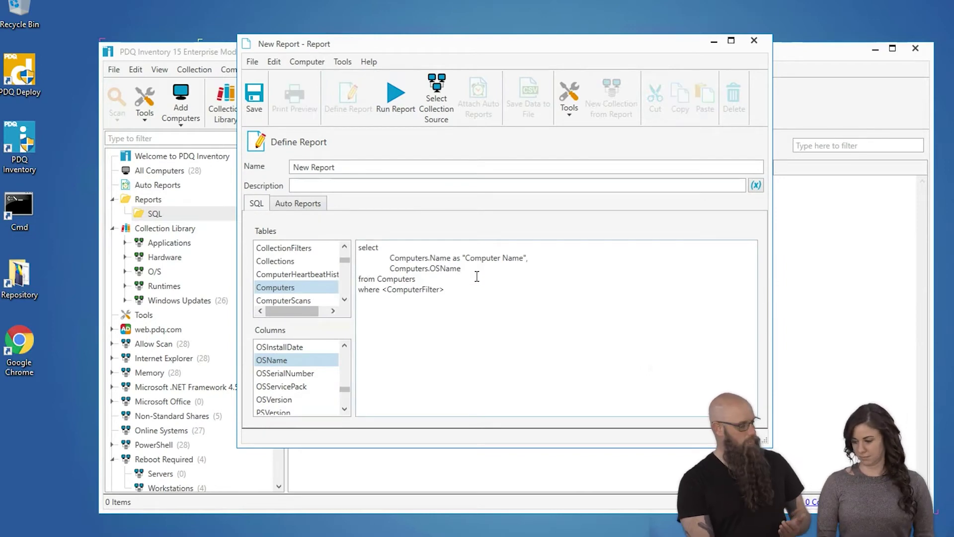
{"action": "type", "text": ","}
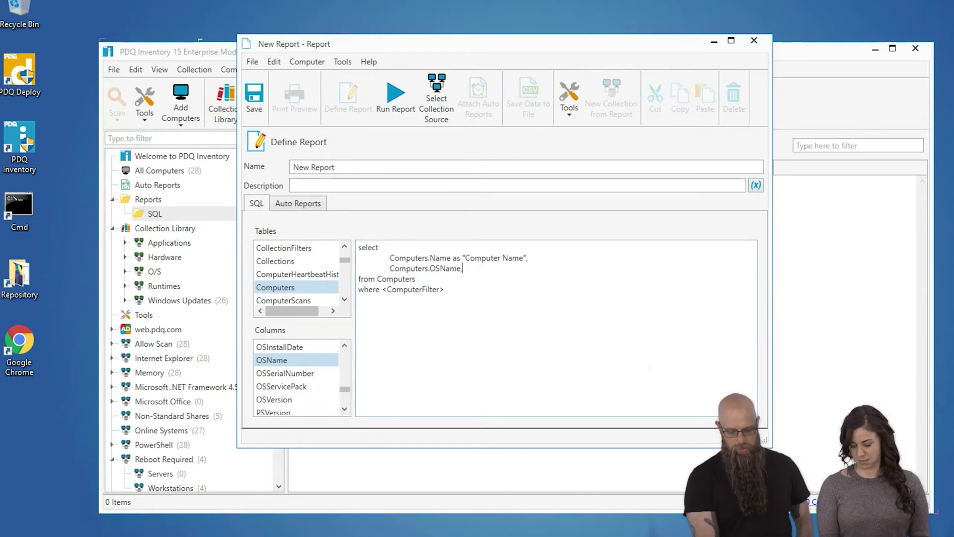
{"action": "key", "text": "Return"}
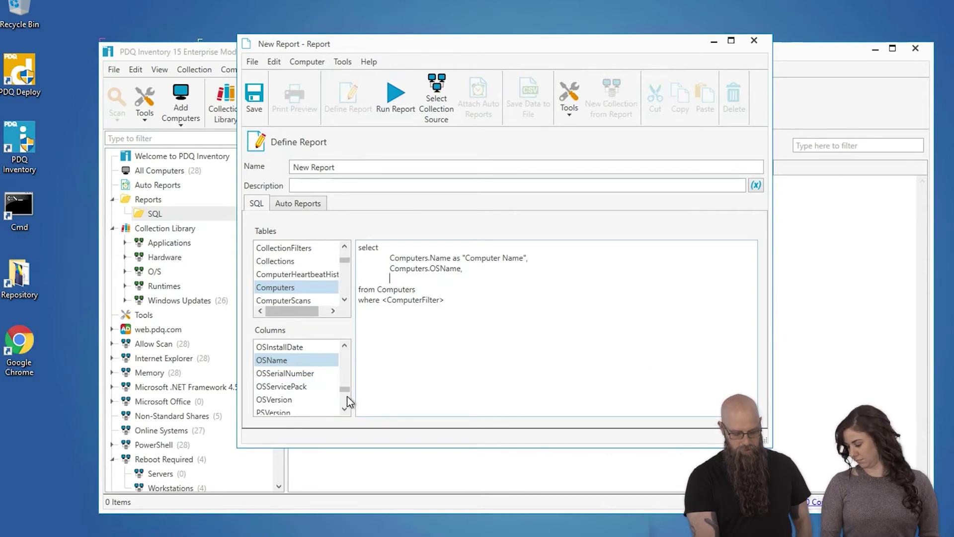
{"action": "scroll", "coordinate": [349, 370], "scroll_direction": "up", "scroll_amount": 2}
{"action": "scroll", "coordinate": [348, 373], "scroll_direction": "up", "scroll_amount": 4}
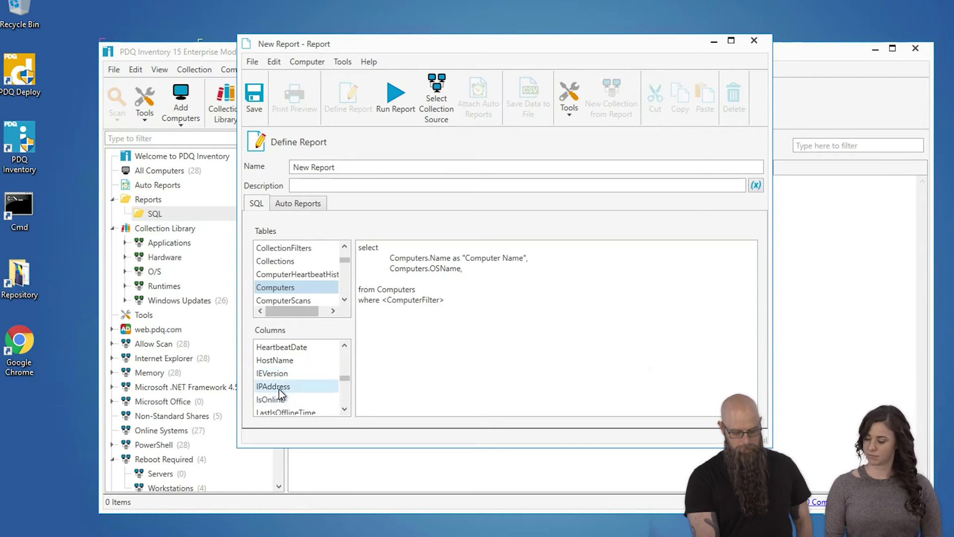
{"action": "double_click", "coordinate": [279, 388]}
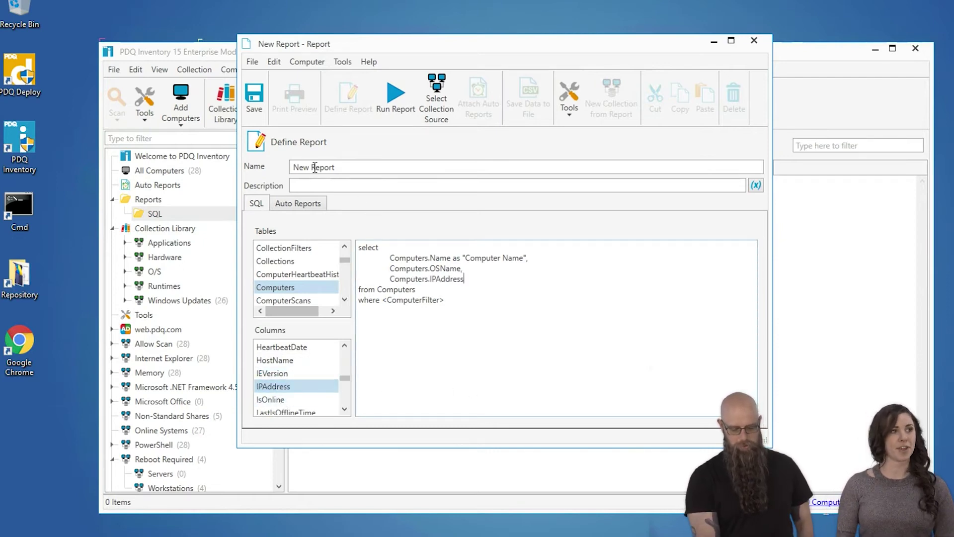
{"action": "left_click", "coordinate": [389, 96]}
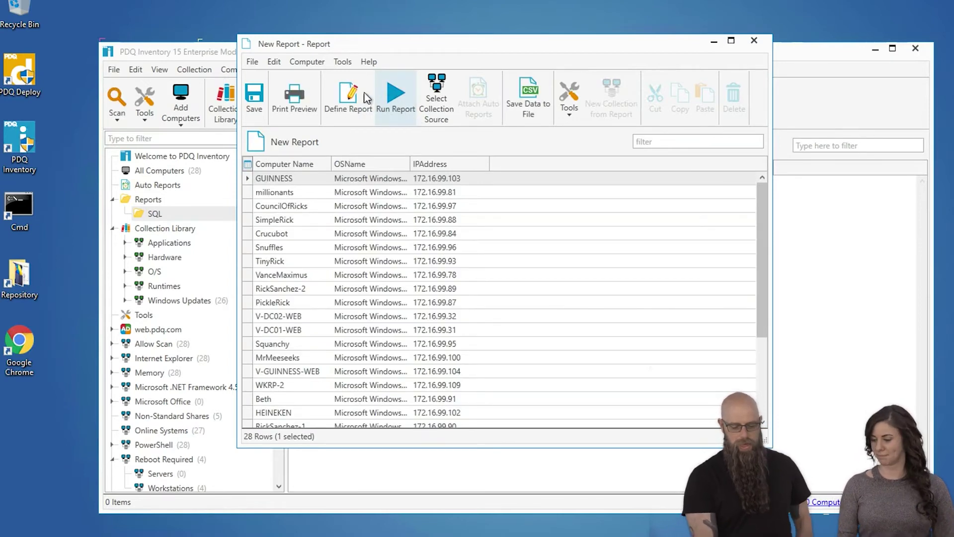
- Return to the report definition and highlight the <ComputerFilter> placeholder in the where clause for review
{"action": "left_click", "coordinate": [349, 97]}
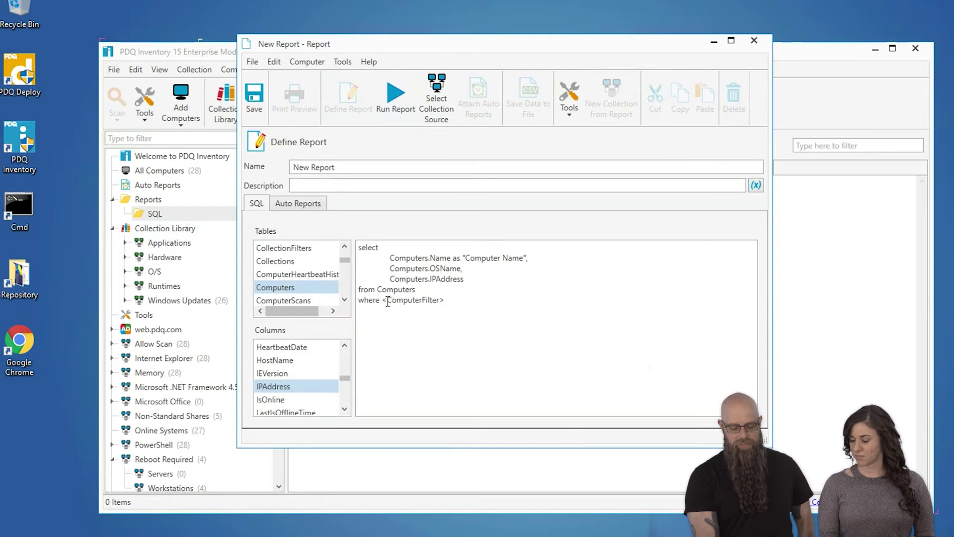
{"action": "key", "text": "ctrl+a"}
{"action": "left_click", "coordinate": [394, 300]}
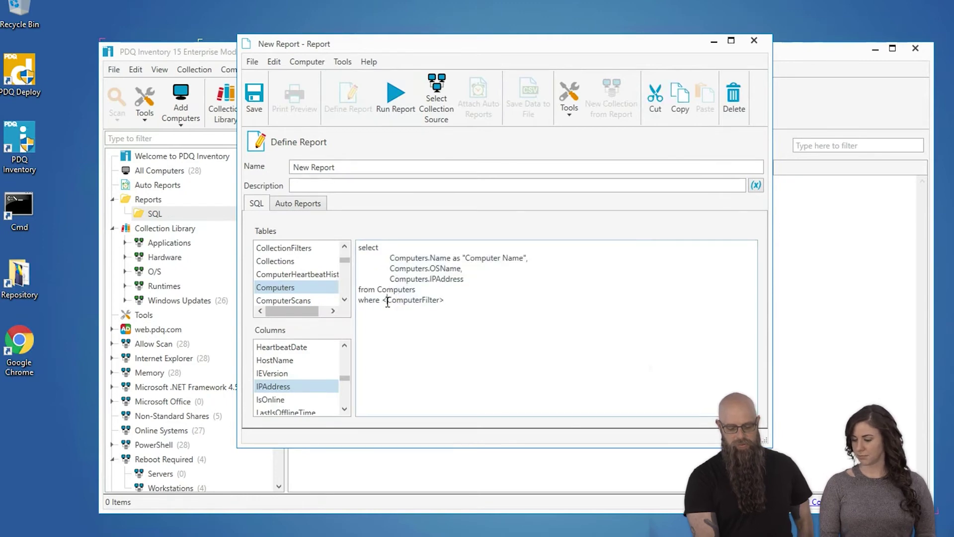
{"action": "left_click_drag", "start_coordinate": [382, 300], "coordinate": [448, 303]}
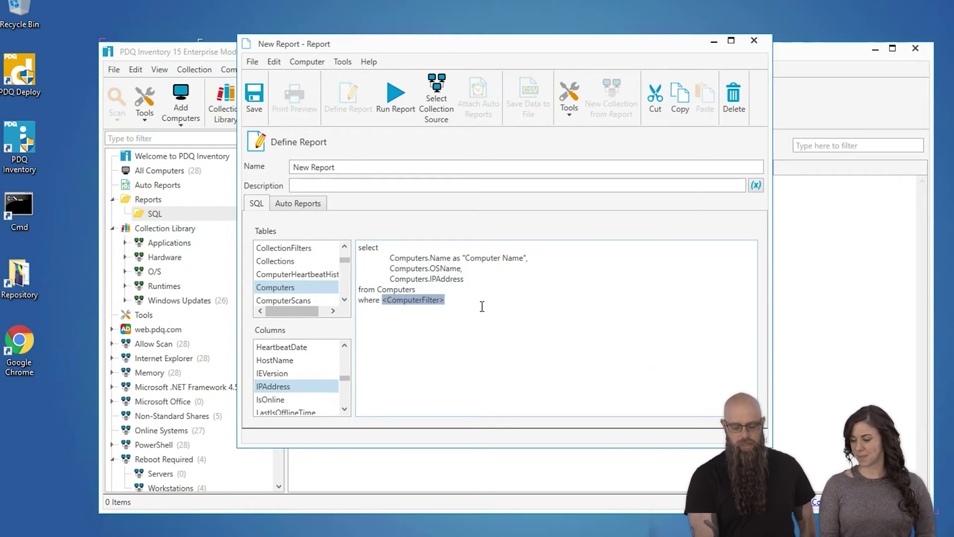
{"action": "left_click", "coordinate": [465, 304]}
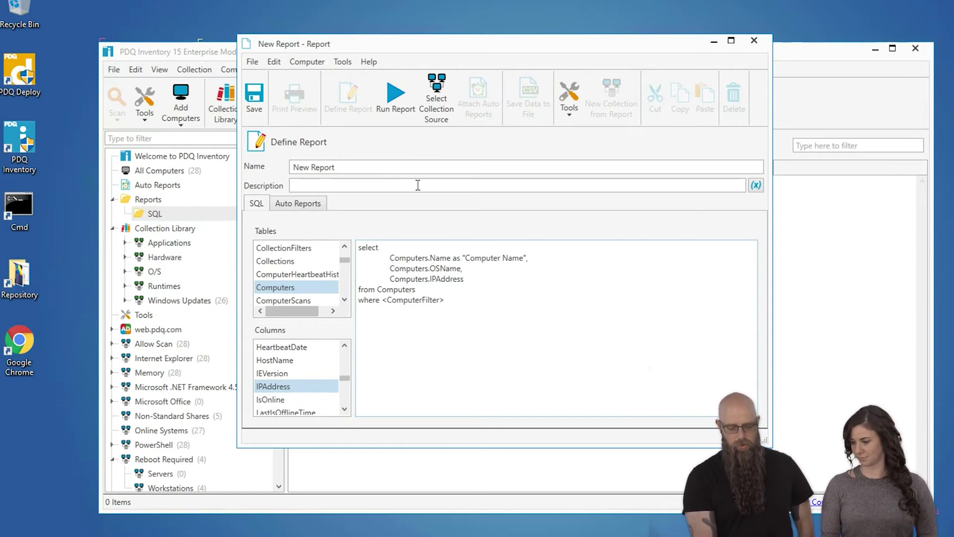
- Save the SQL report and run it
{"action": "left_click", "coordinate": [261, 97]}
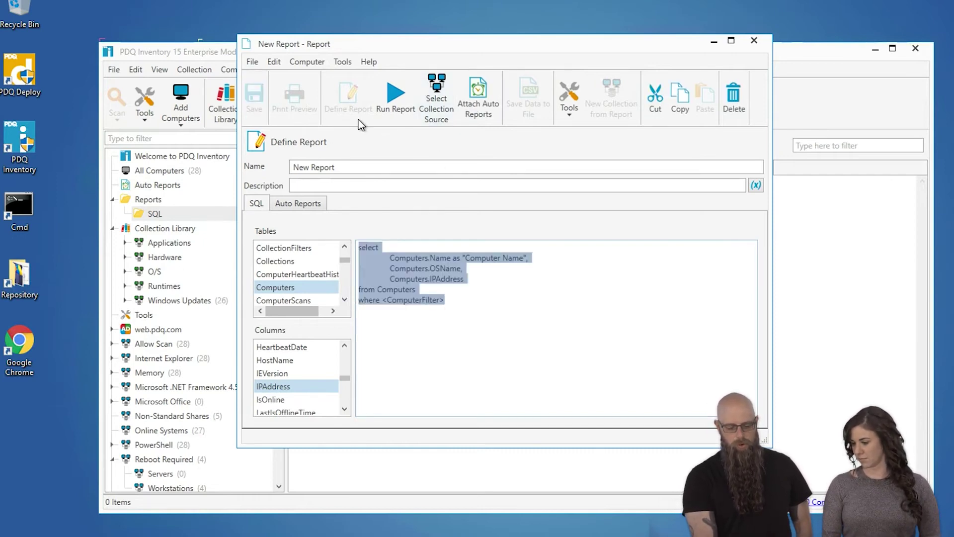
{"action": "left_click", "coordinate": [396, 93]}
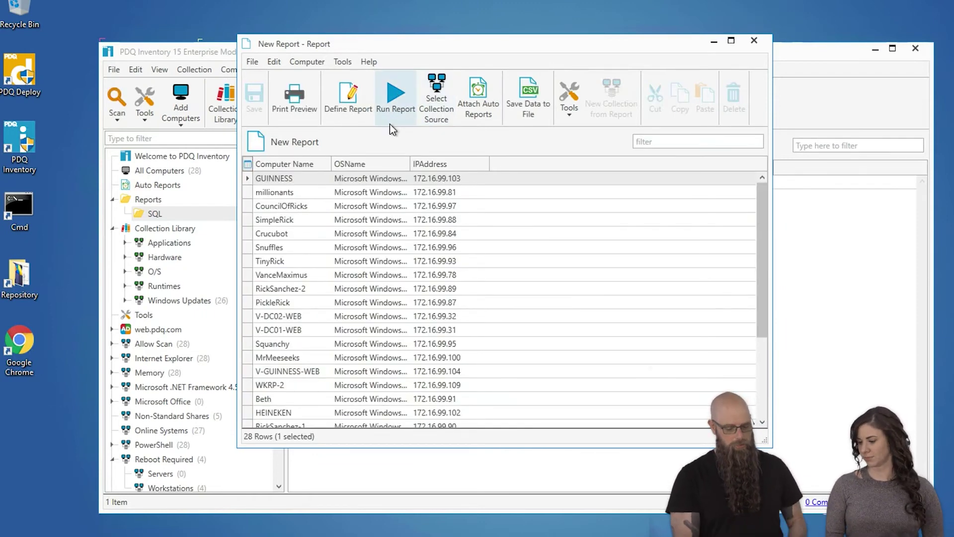
- Select the Reboot Required collection as the report's collection source and run the report against it
{"action": "left_click", "coordinate": [442, 89]}
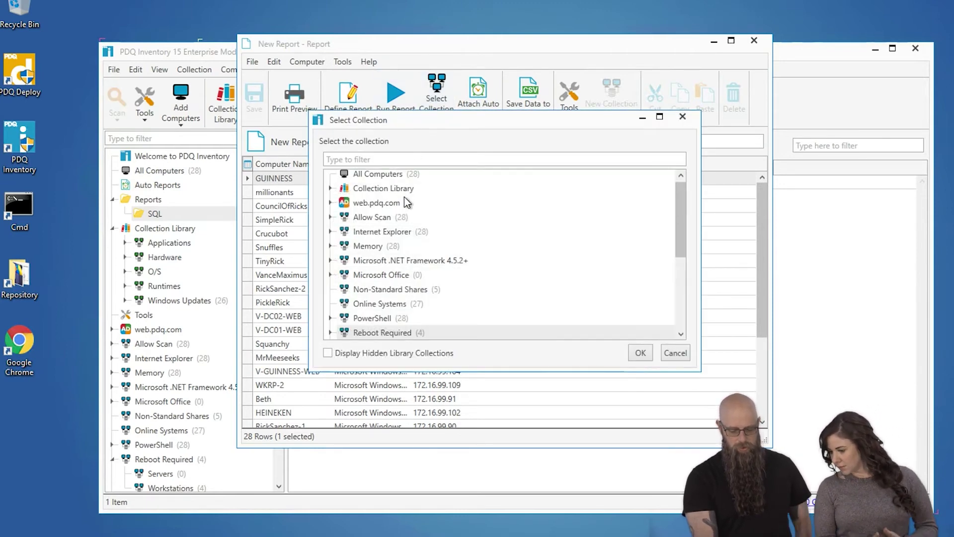
{"action": "scroll", "coordinate": [394, 304], "scroll_direction": "down", "scroll_amount": 1}
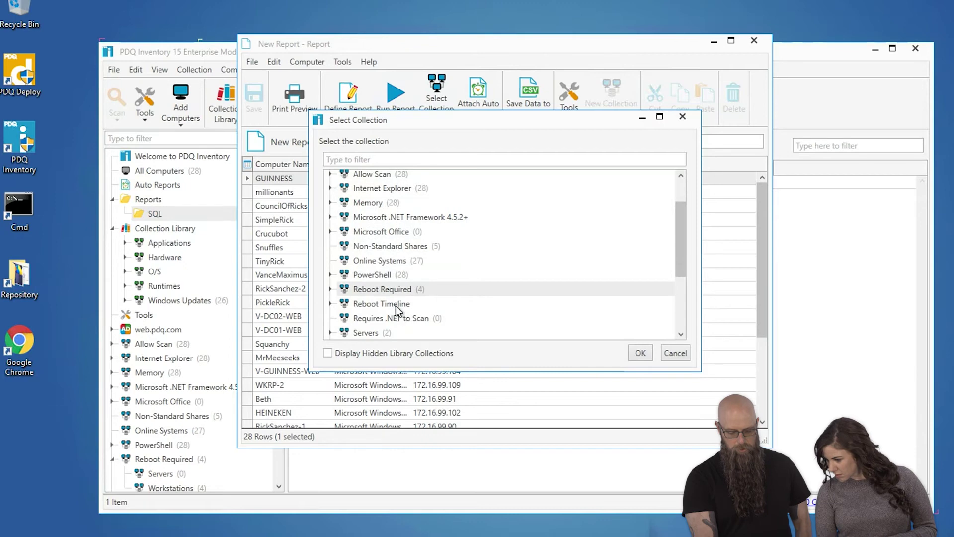
{"action": "left_click", "coordinate": [394, 291]}
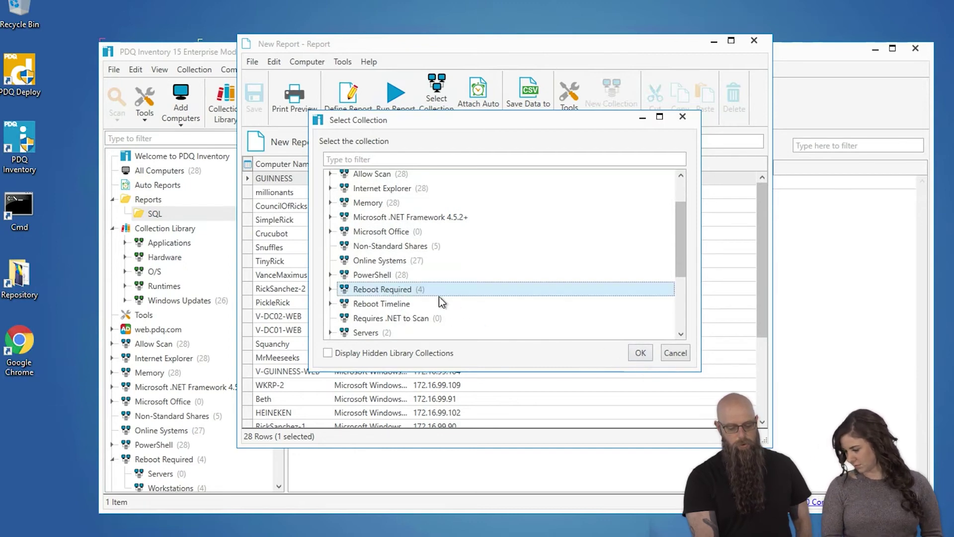
{"action": "left_click", "coordinate": [642, 354]}
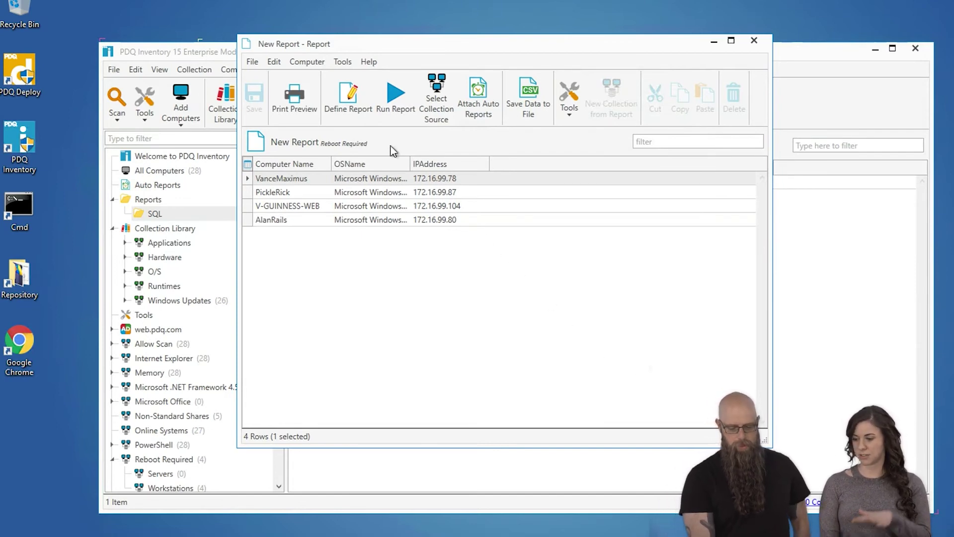
- Return to the report definition and delete the where <ComputerFilter> line from the SQL query
{"action": "left_click", "coordinate": [351, 106]}
{"action": "left_click_drag", "start_coordinate": [445, 301], "coordinate": [348, 315]}
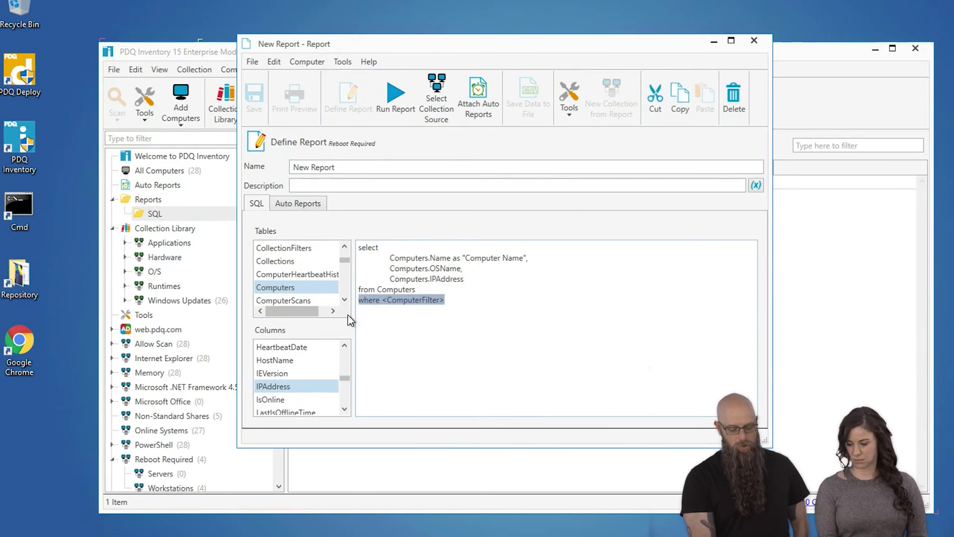
{"action": "key", "text": "Delete"}
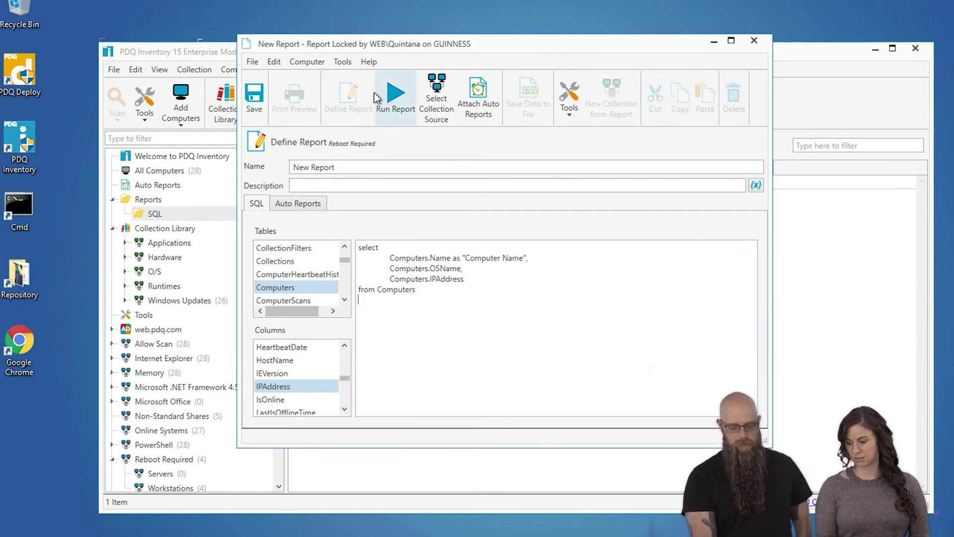
{"action": "key", "text": "ctrl+a"}
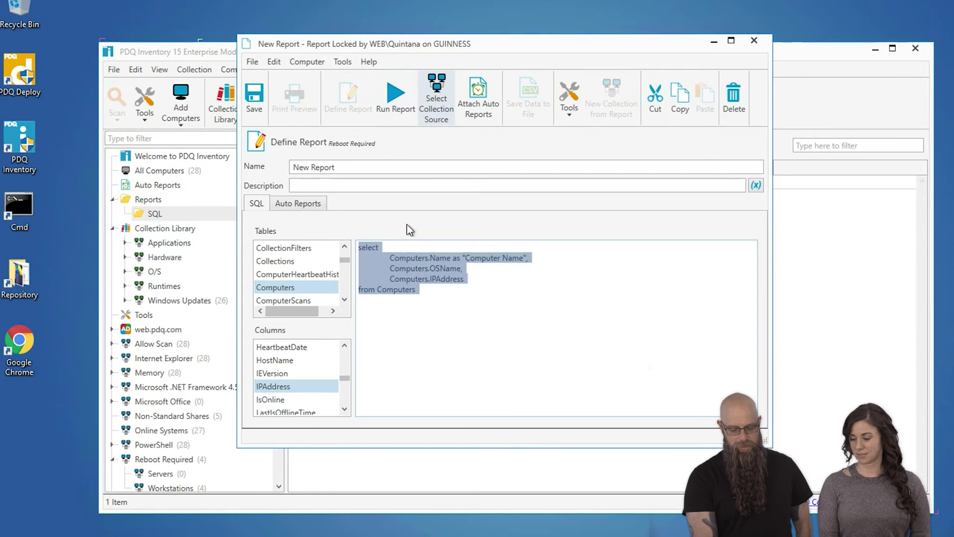
- Choose Reboot Required as the collection source again to run the query without its computer filter
{"action": "left_click", "coordinate": [426, 111]}
{"action": "left_click", "coordinate": [393, 332]}
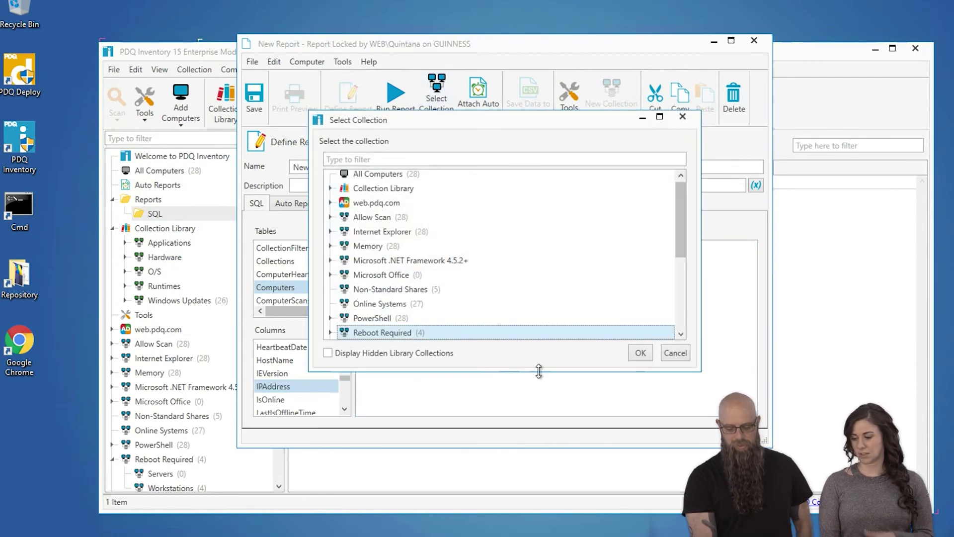
{"action": "left_click", "coordinate": [640, 353]}
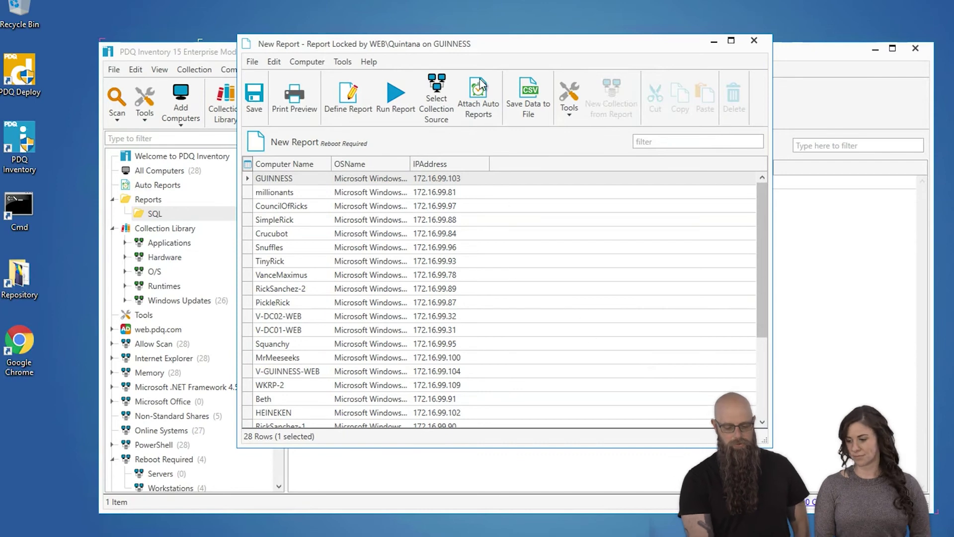
- Reopen the report definition, add where <computerfilter> on a new line below from Computers, and run the report
{"action": "left_click", "coordinate": [355, 108]}
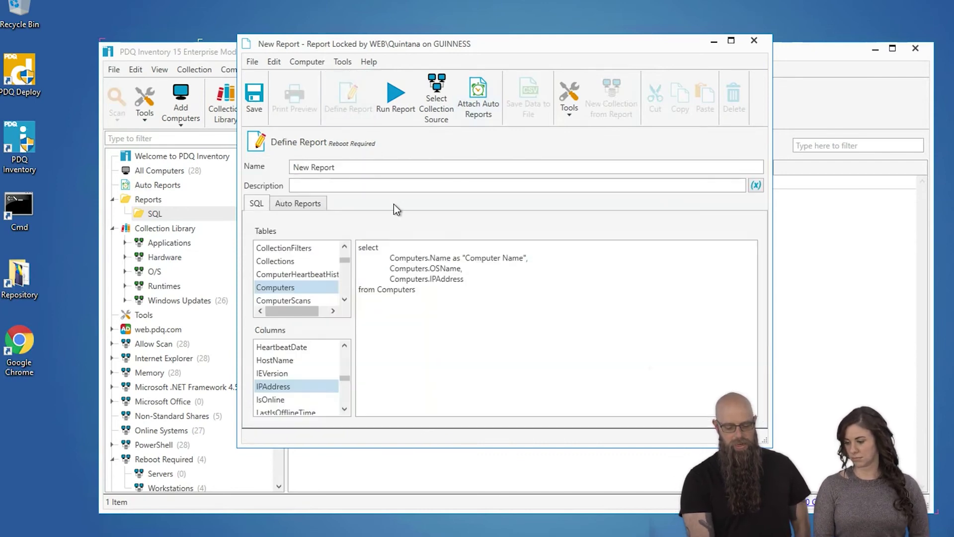
{"action": "left_click", "coordinate": [449, 294]}
{"action": "key", "text": "Return"}
{"action": "type", "text": "where"}
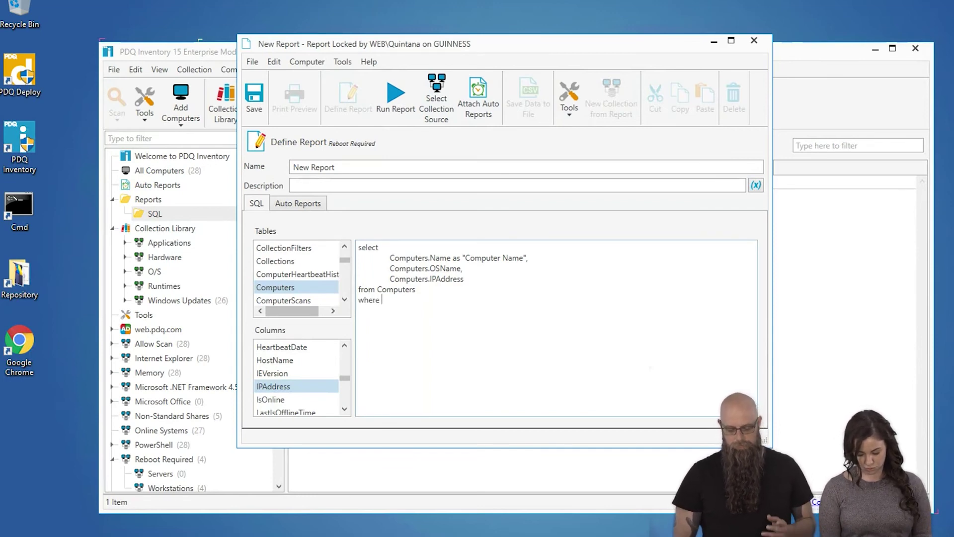
{"action": "type", "text": " <>"}
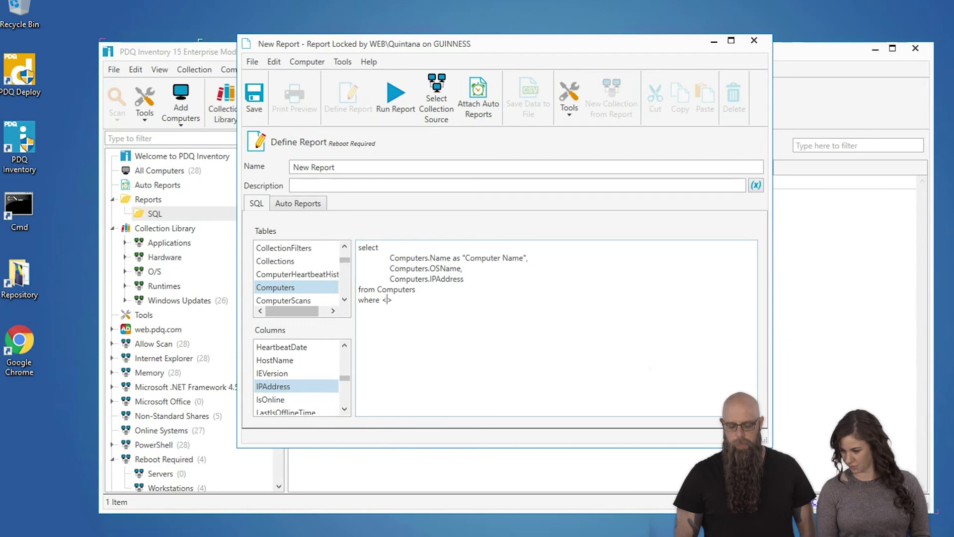
{"action": "type", "text": "computer"}
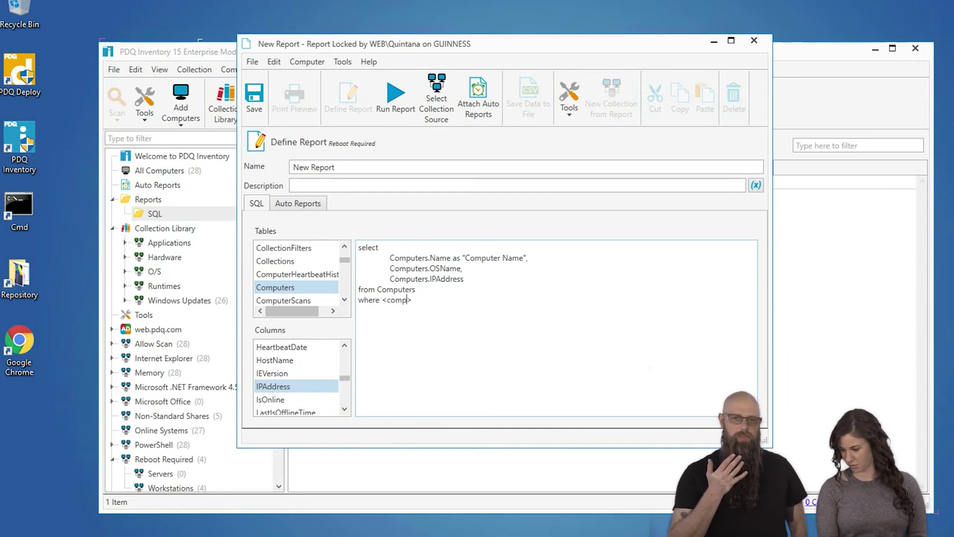
{"action": "type", "text": "filter"}
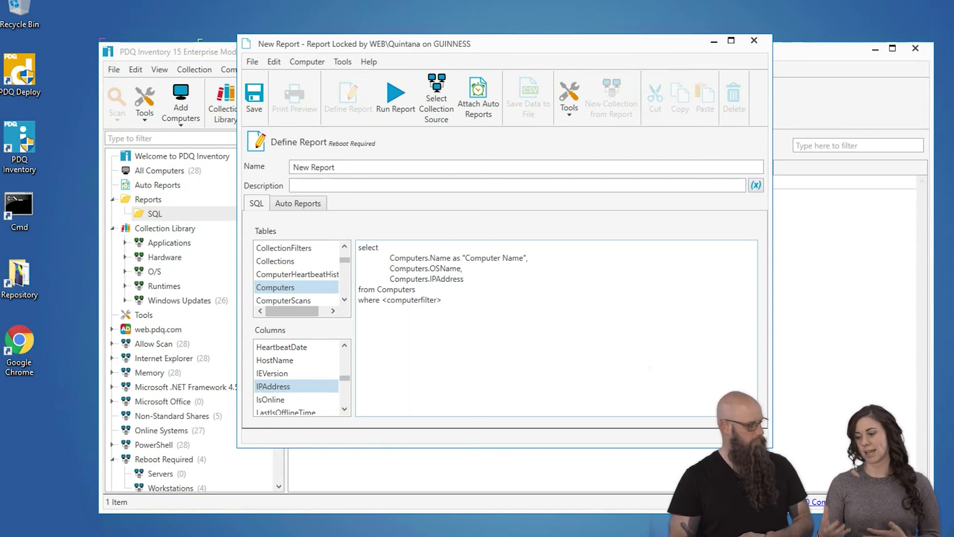
{"action": "left_click", "coordinate": [398, 100]}
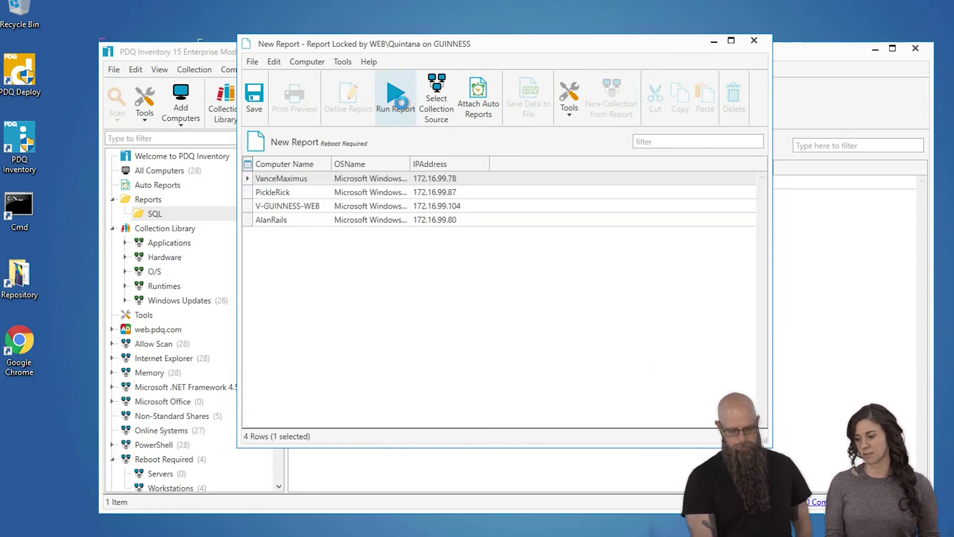